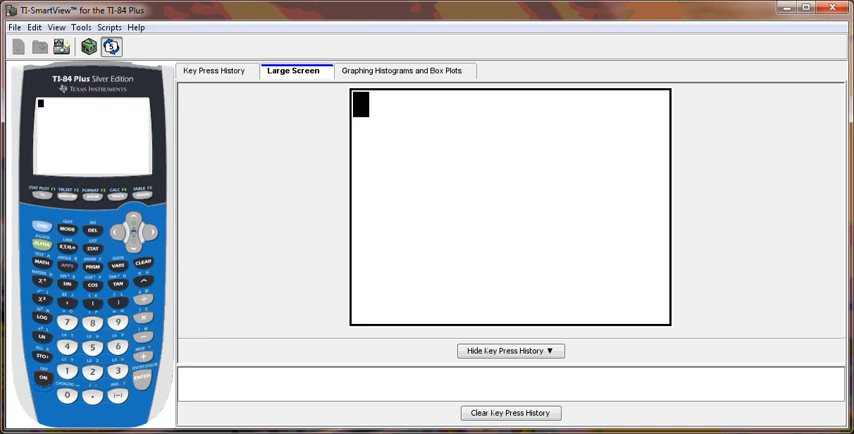
View list L1's scores (67, 90, 83...) in the list editor, then return to the STAT menu.
left_click(92, 247)
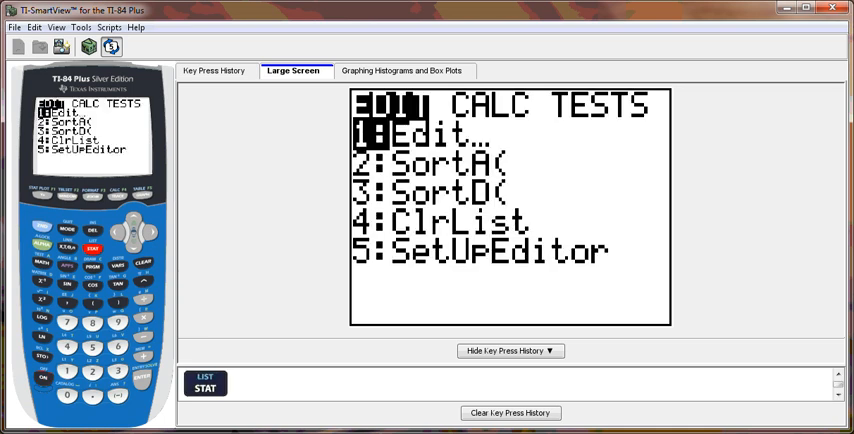
left_click(143, 378)
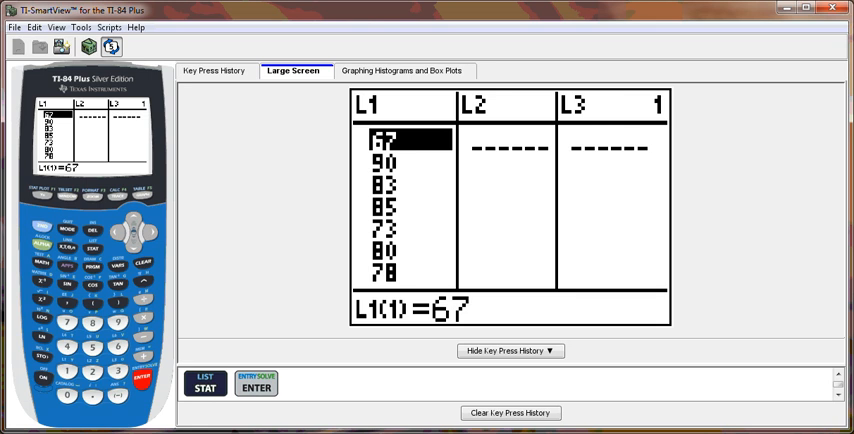
left_click(92, 248)
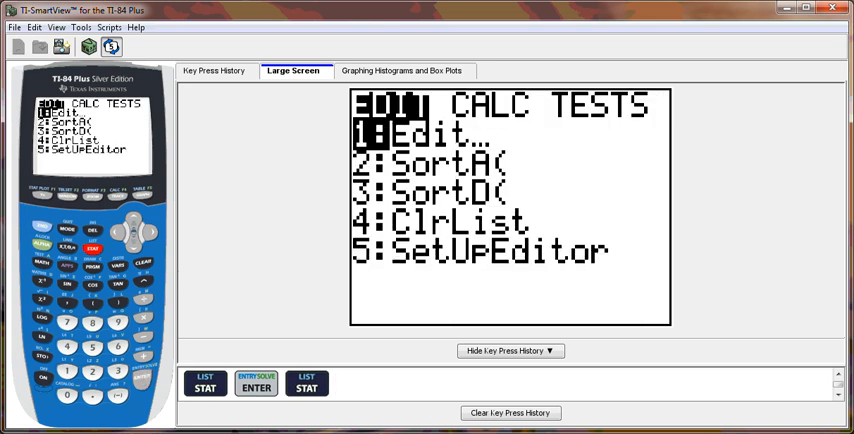
Run 1-Var Stats on list L1 with no frequency list (n=38).
left_click(148, 232)
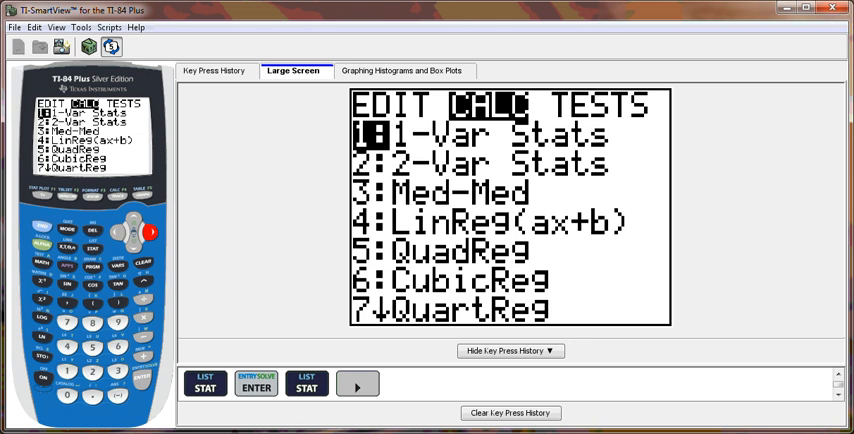
left_click(142, 378)
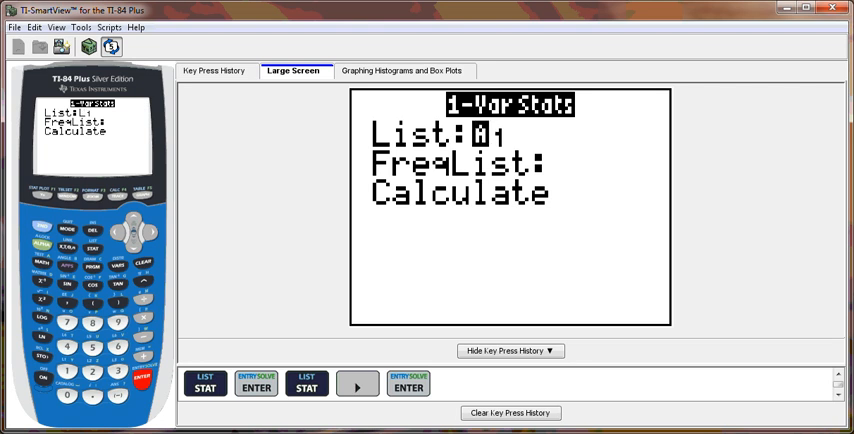
left_click(142, 378)
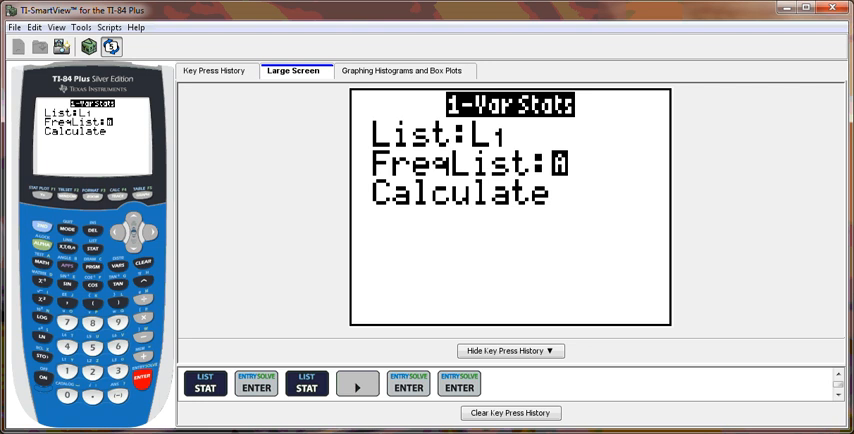
left_click(142, 378)
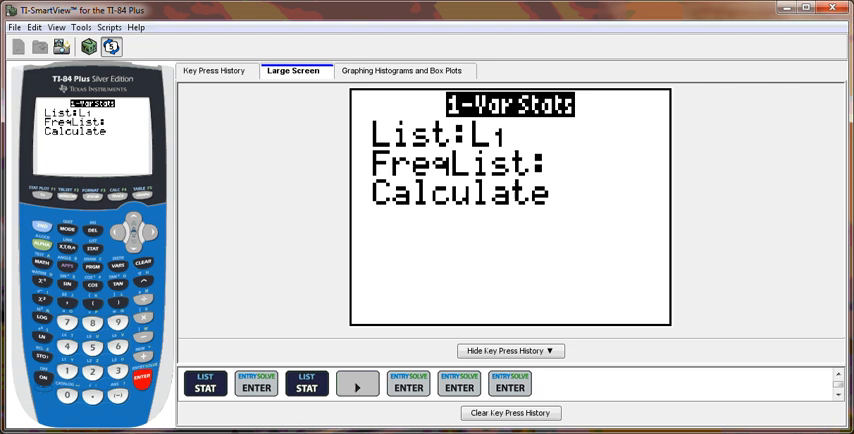
left_click(142, 378)
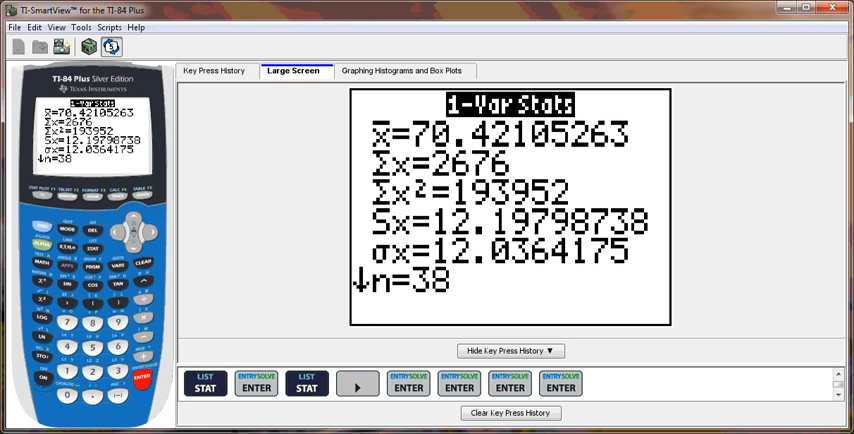
Scroll the results to the five-number summary: minX 46, Q1 63, Med 69, Q3 79, maxX 93.
left_click(133, 243)
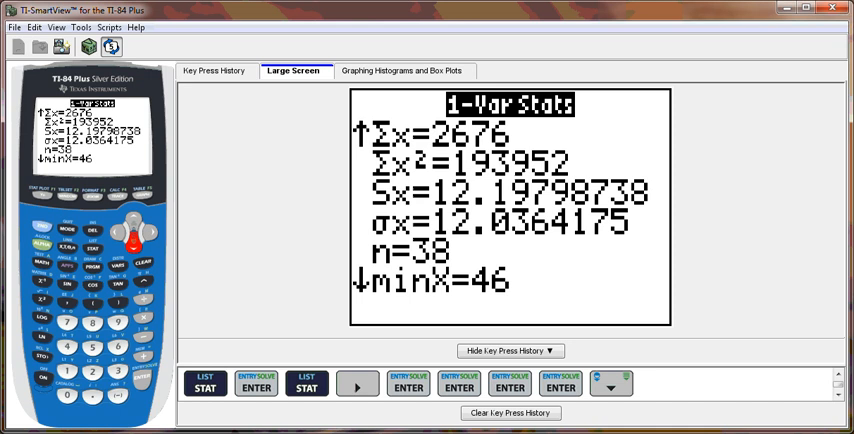
left_click(133, 243)
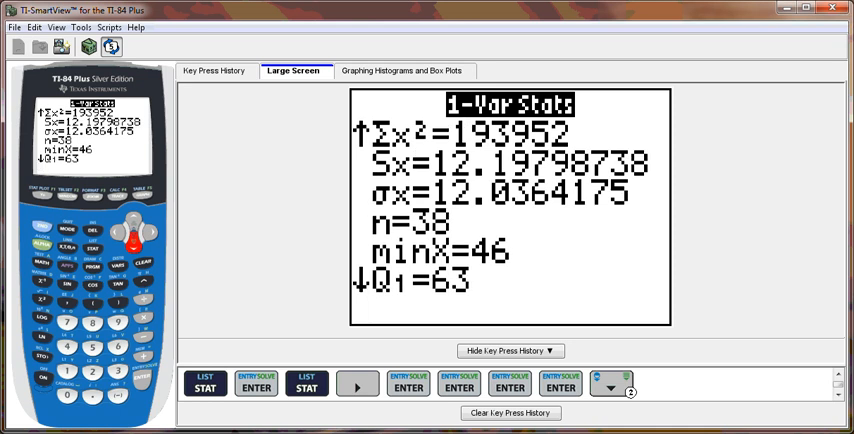
left_click(133, 243)
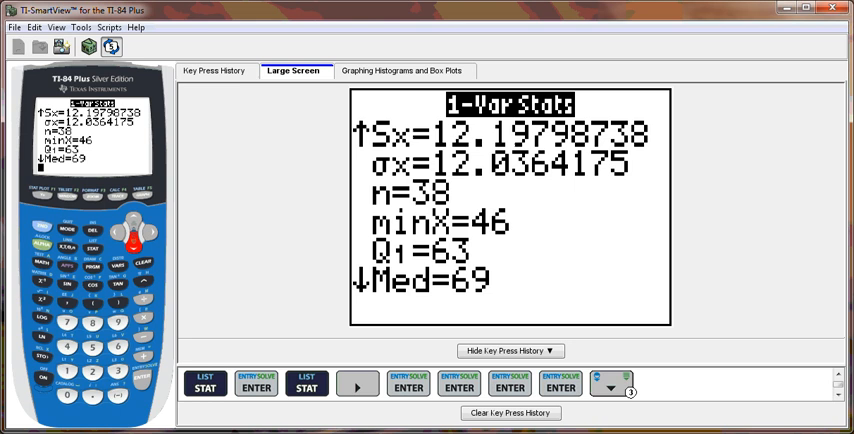
left_click(133, 243)
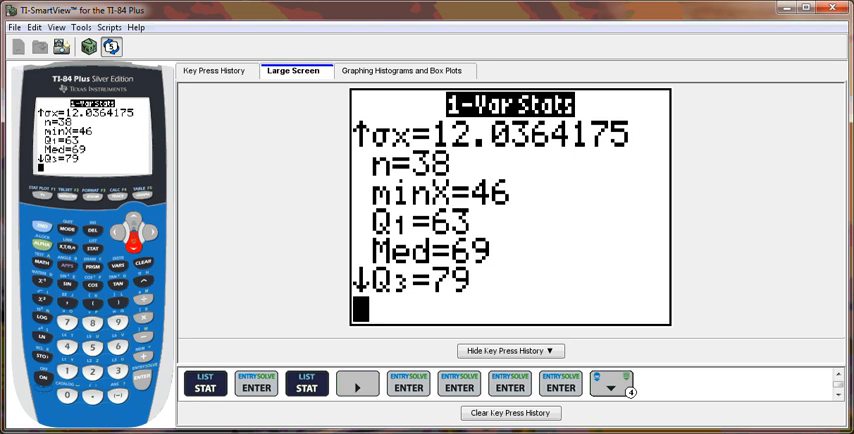
left_click(133, 243)
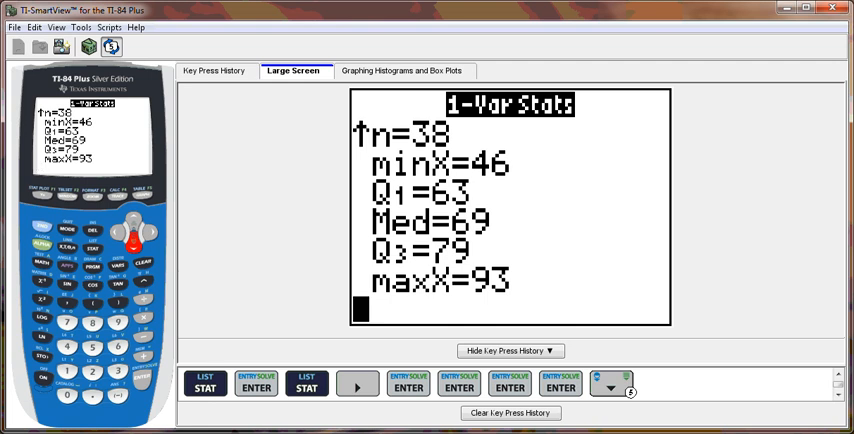
Turn Plot1 on as a histogram with Xlist L1 and Freq 1 via STAT PLOT.
left_click(42, 227)
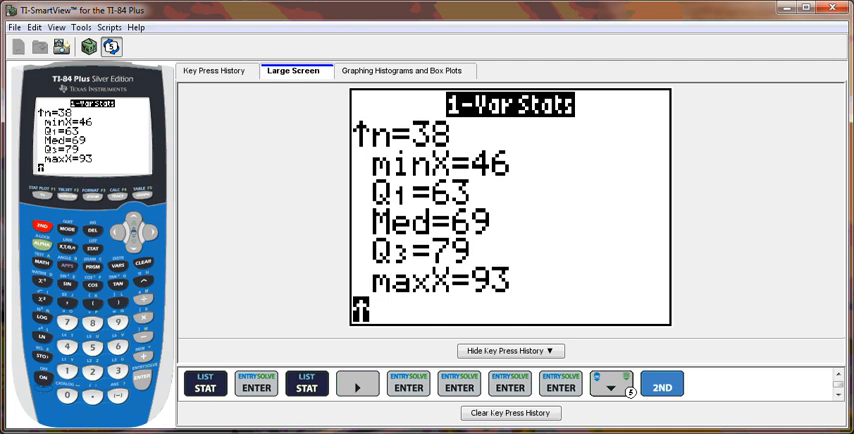
left_click(42, 194)
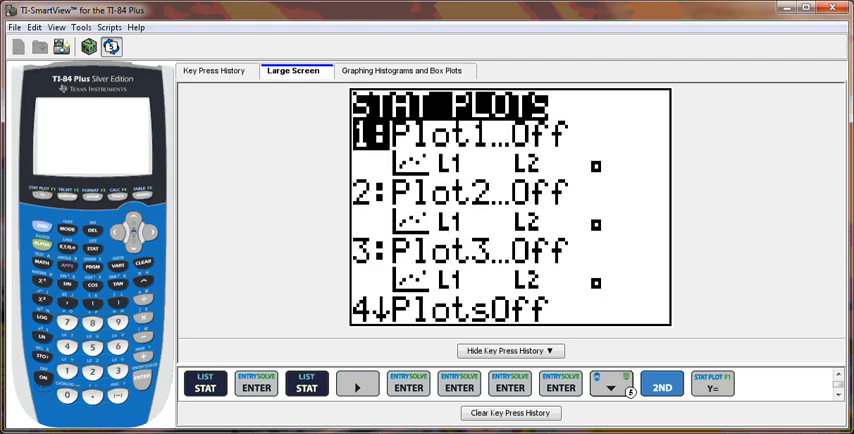
left_click(142, 377)
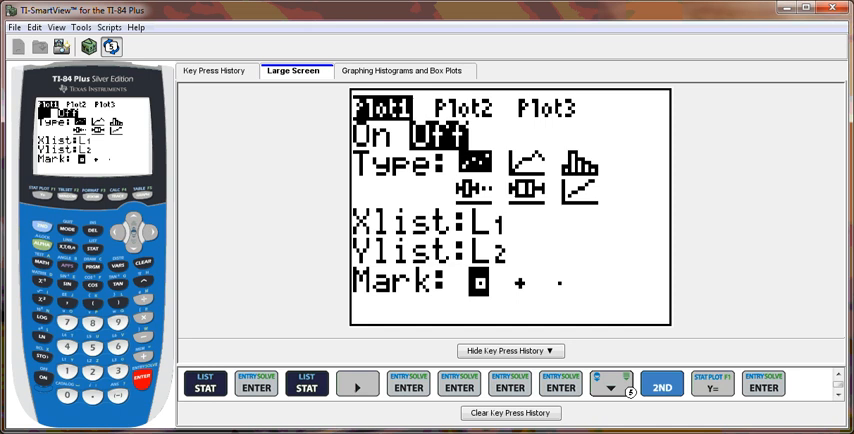
left_click(142, 377)
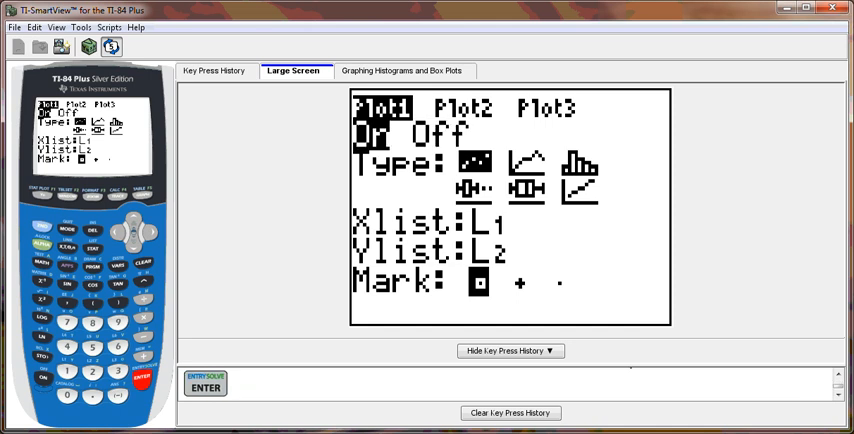
left_click(133, 242)
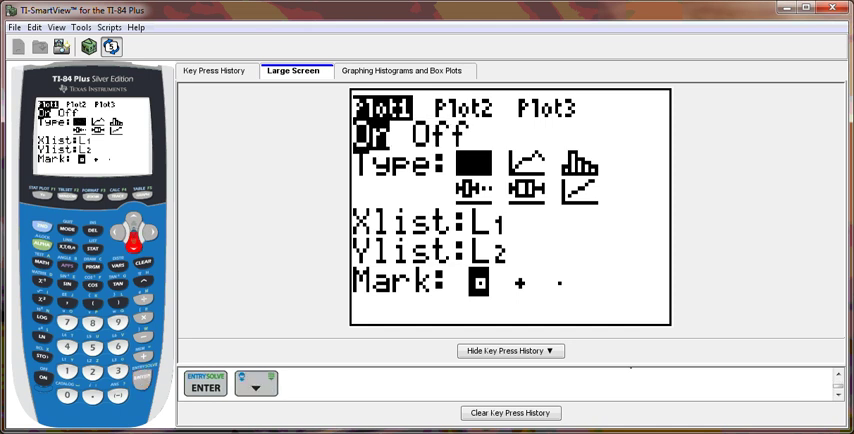
left_click(149, 232)
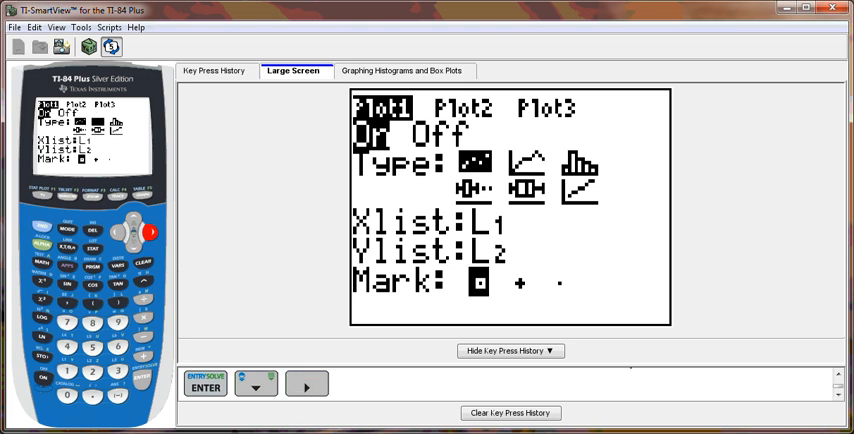
left_click(149, 232)
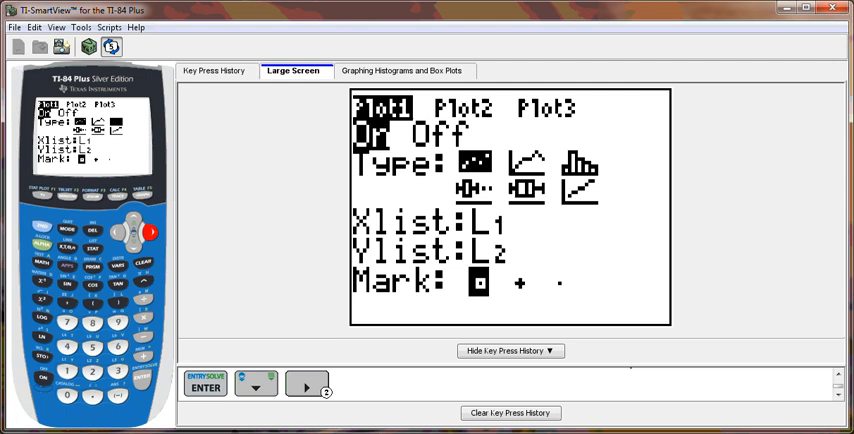
left_click(143, 376)
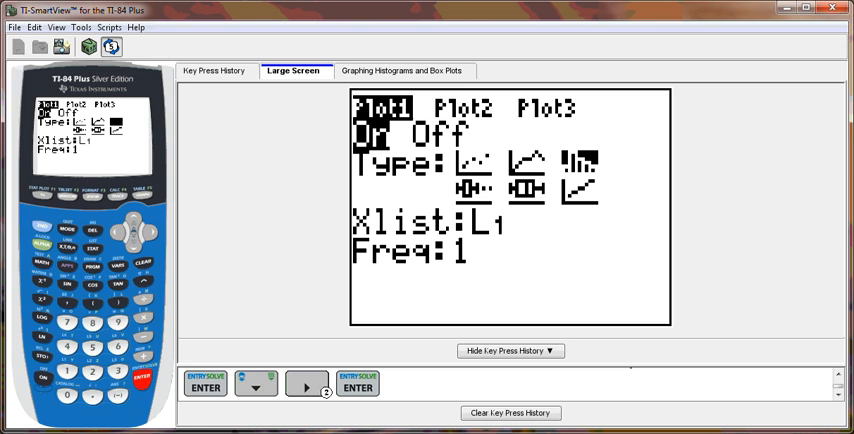
Enter window values Xmin 45, Xmax 95, Xscl 5 and Ymin -1.
left_click(66, 195)
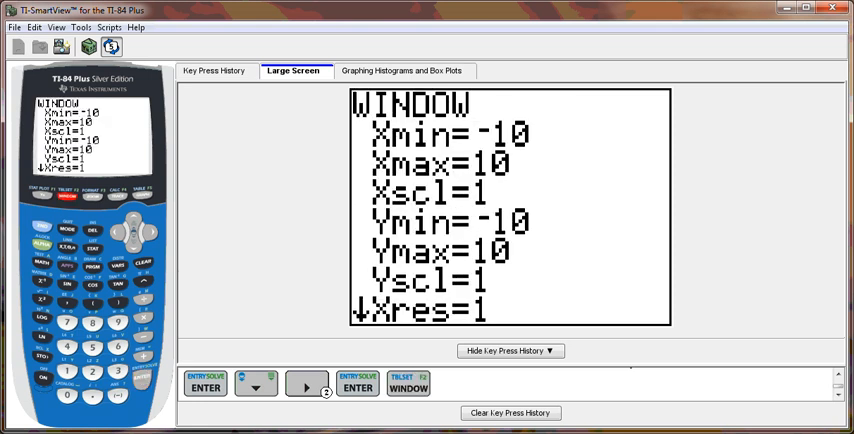
type("4")
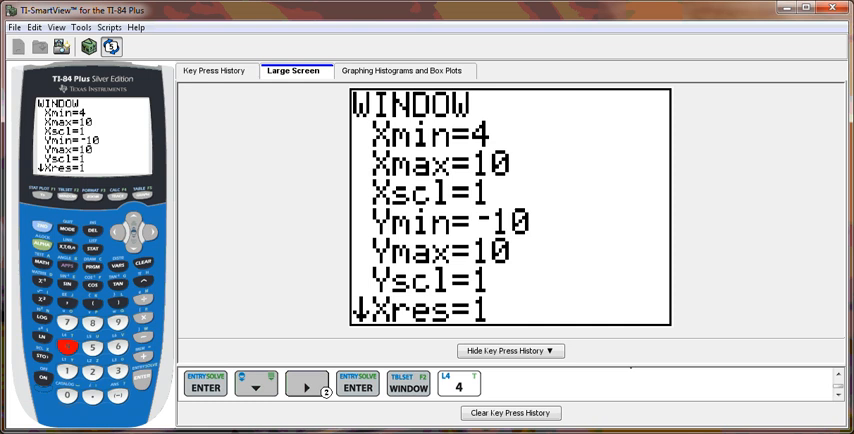
type("5")
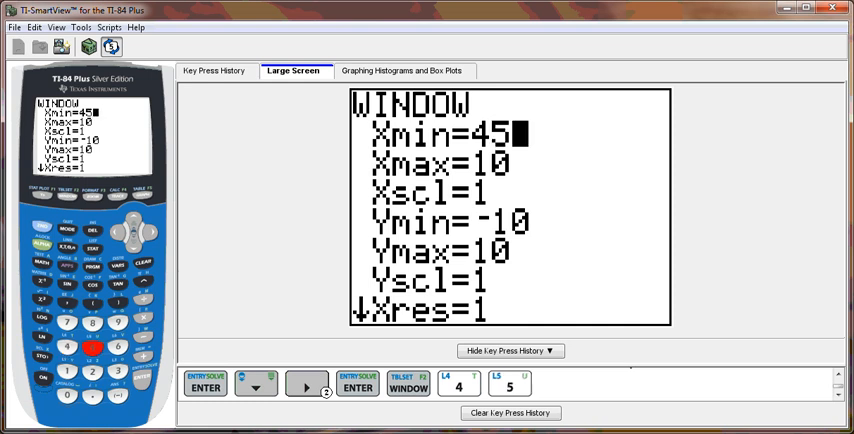
key("Return")
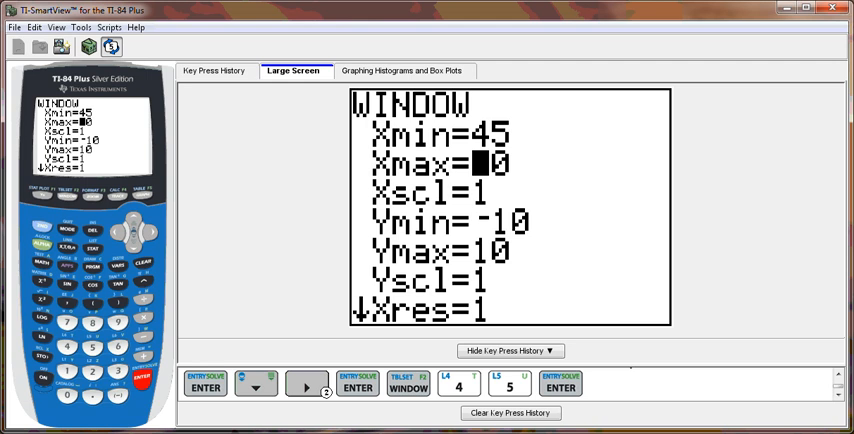
type("9")
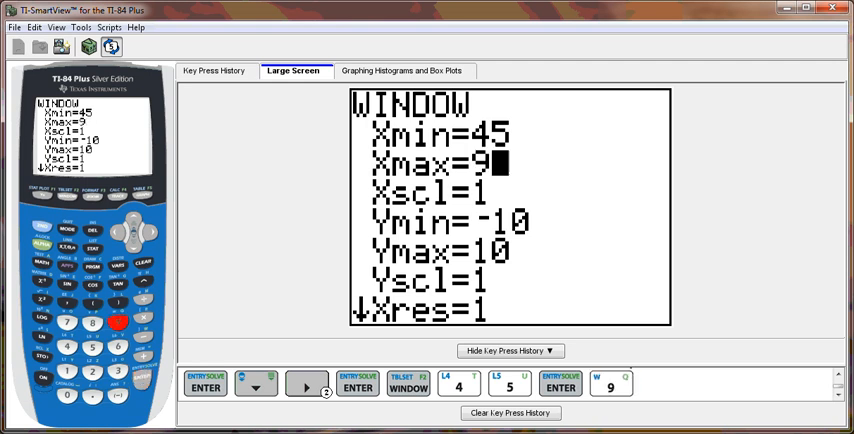
type("5")
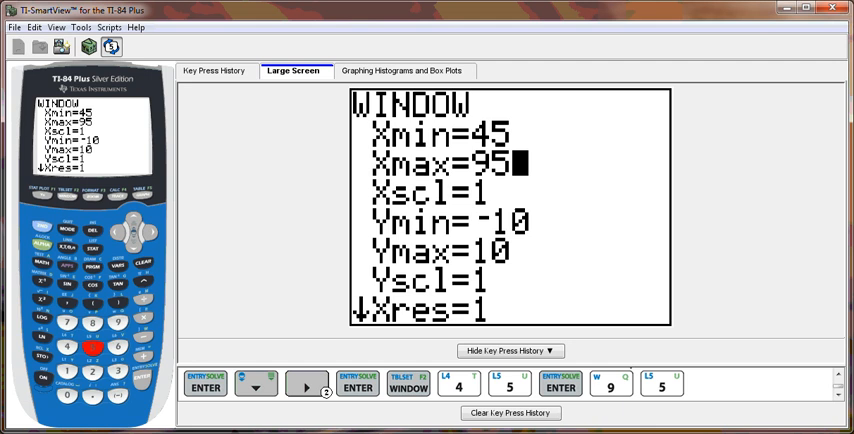
key("Return")
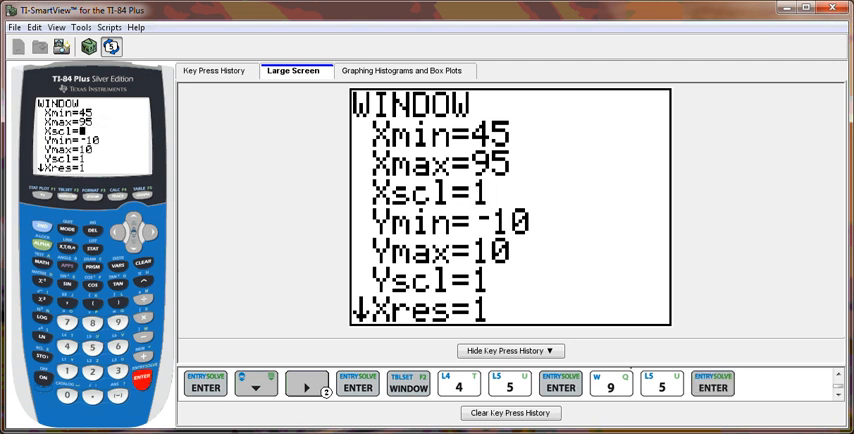
type("5")
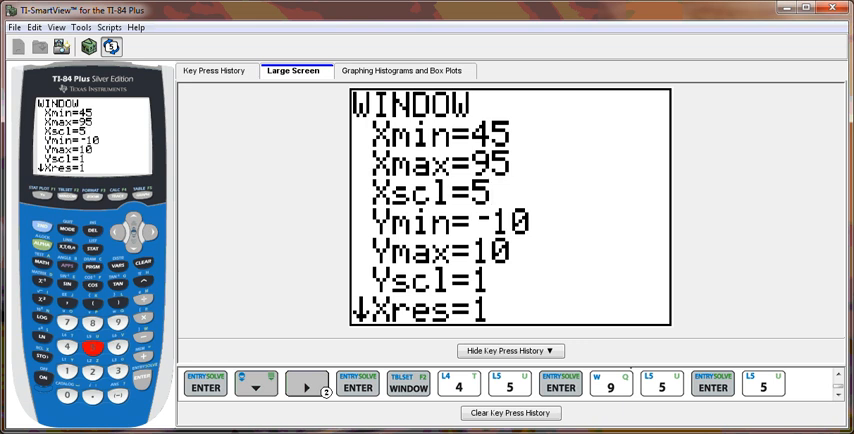
key("Return")
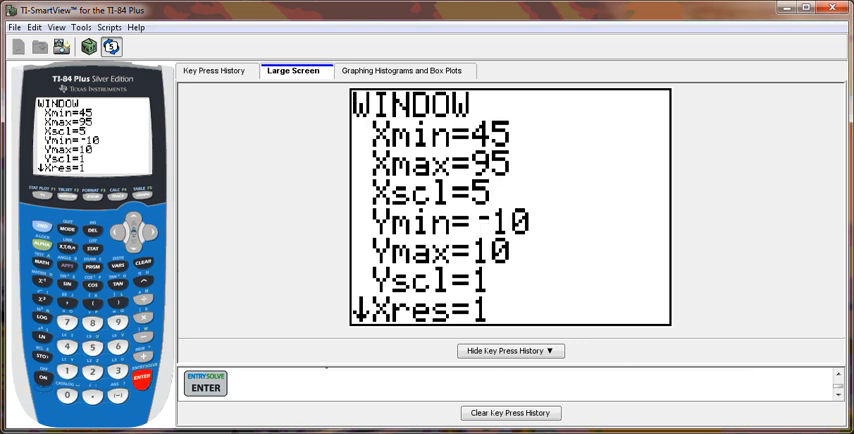
type("-")
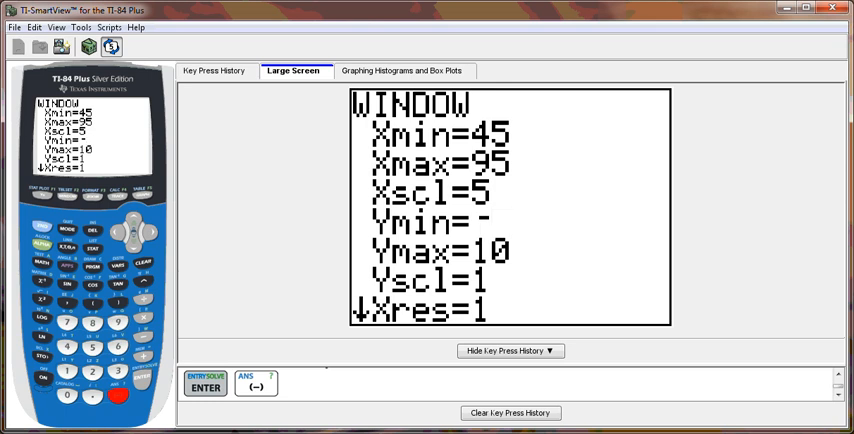
type("1")
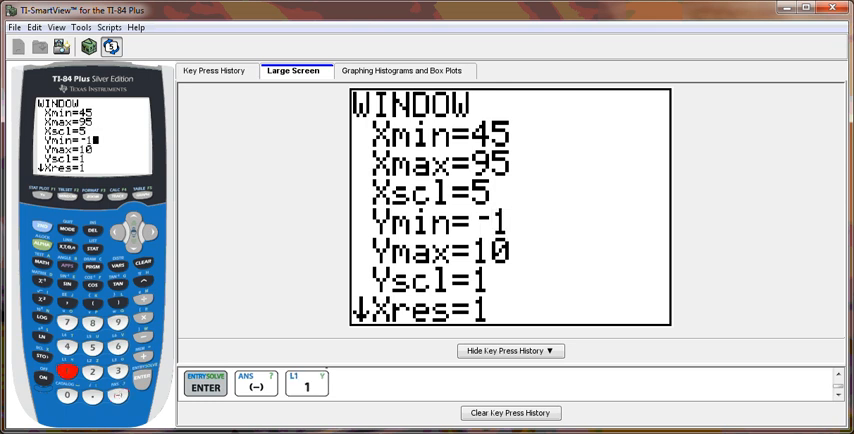
key("Return")
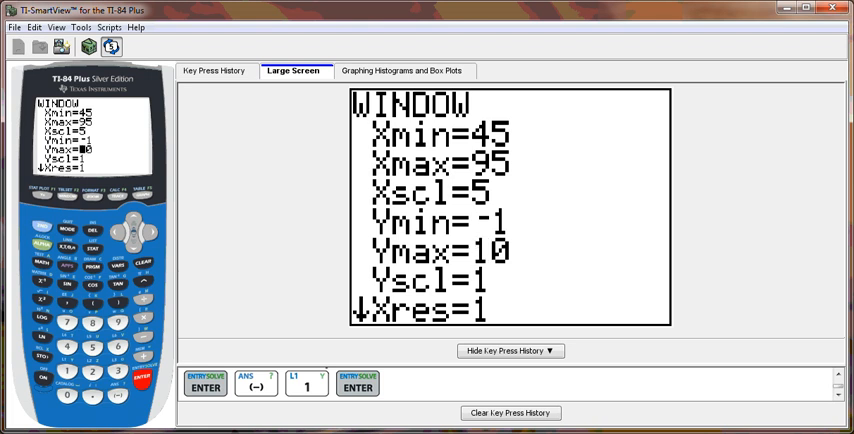
Graph the histogram of L1 in the 45–95 window, then head back toward STAT PLOT.
left_click(143, 193)
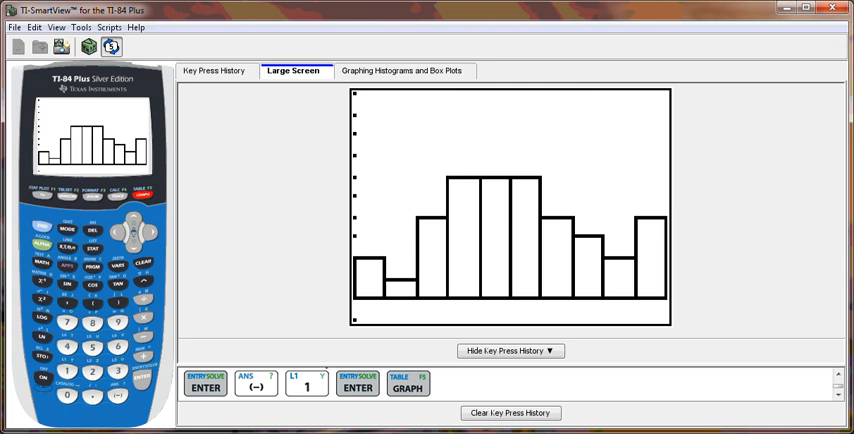
left_click(42, 228)
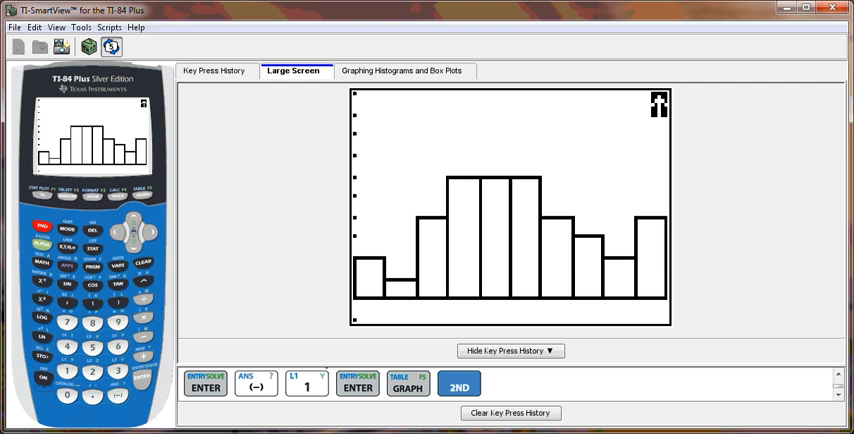
Turn Plot2 on as a modified box plot of L1 with Freq 1.
left_click(42, 194)
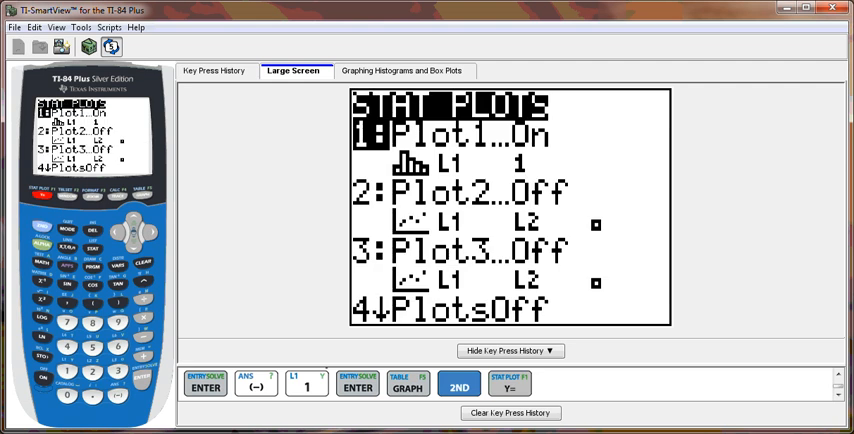
left_click(91, 371)
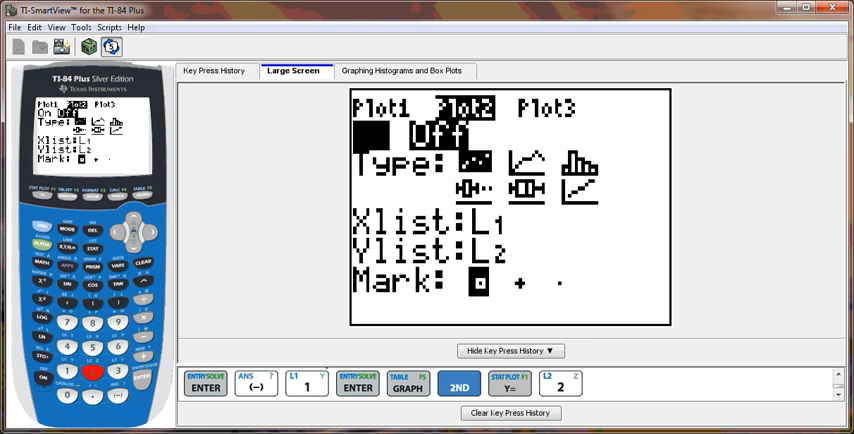
left_click(142, 378)
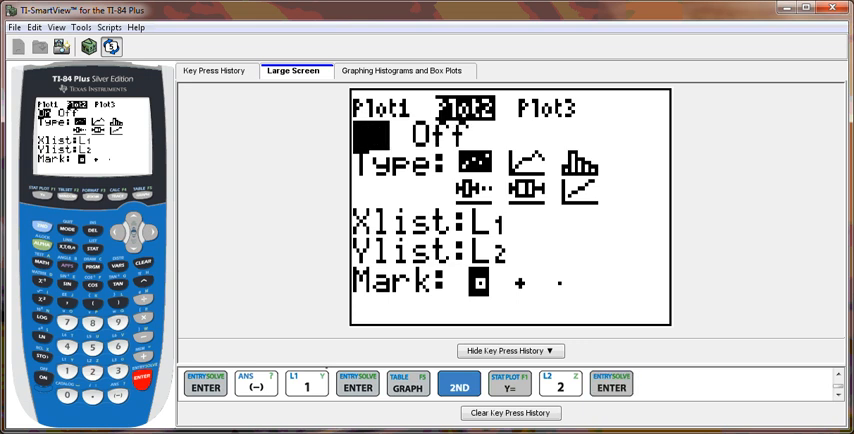
left_click(133, 246)
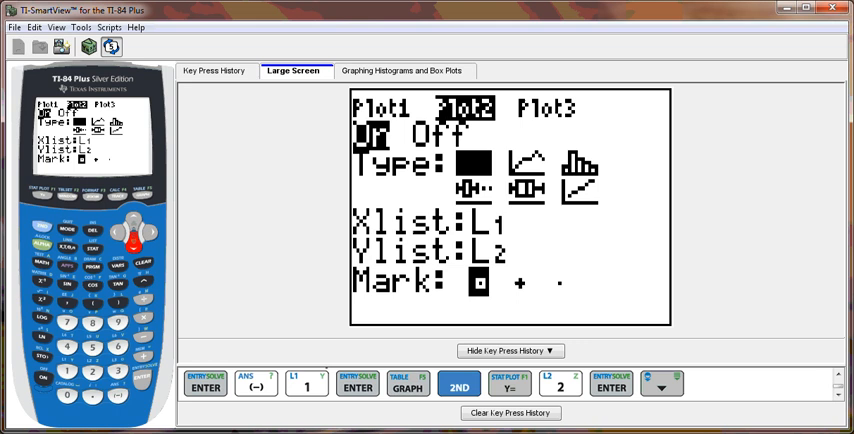
left_click(149, 233)
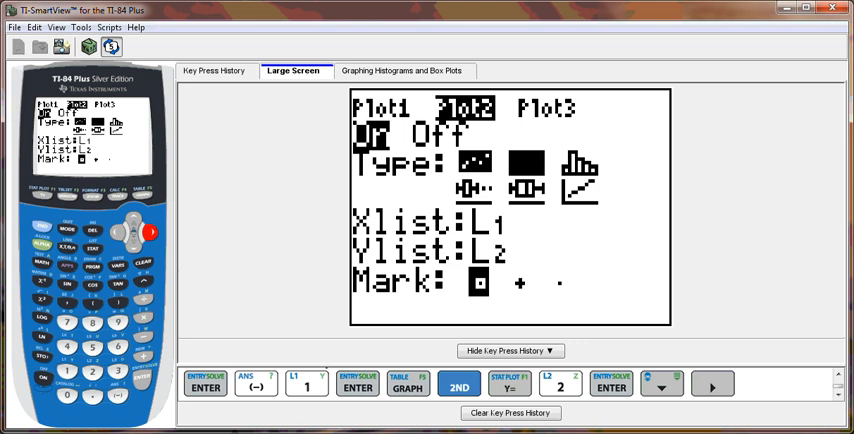
left_click(149, 233)
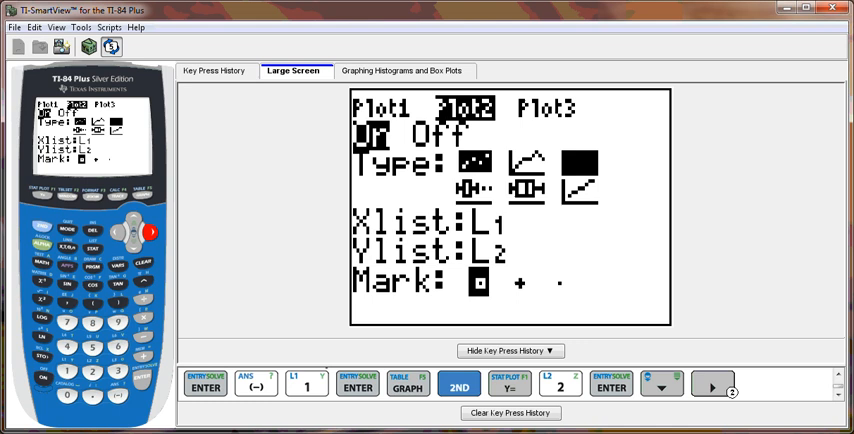
left_click(149, 233)
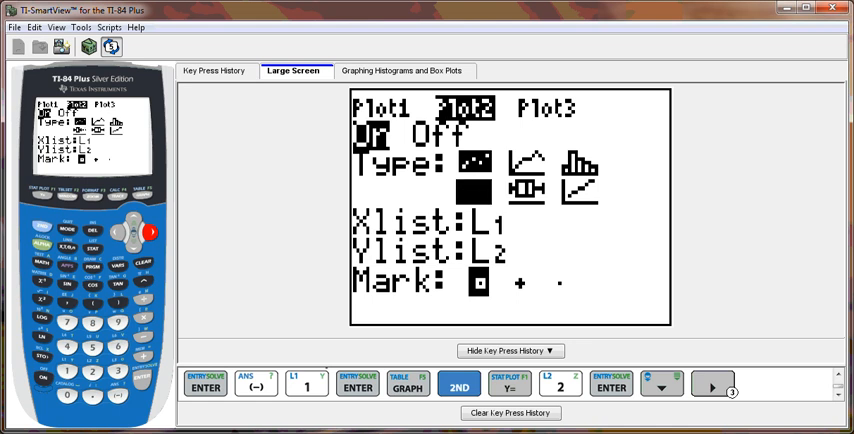
left_click(142, 377)
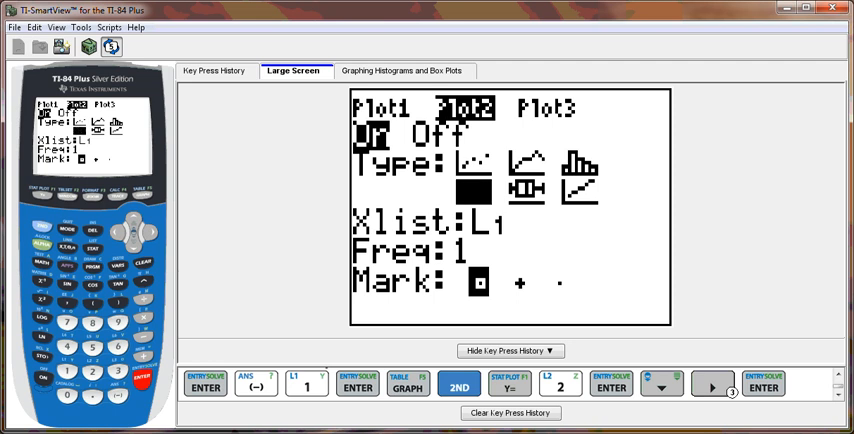
Graph the box plot of L1 above its histogram in the 45–95 window.
key("F5")
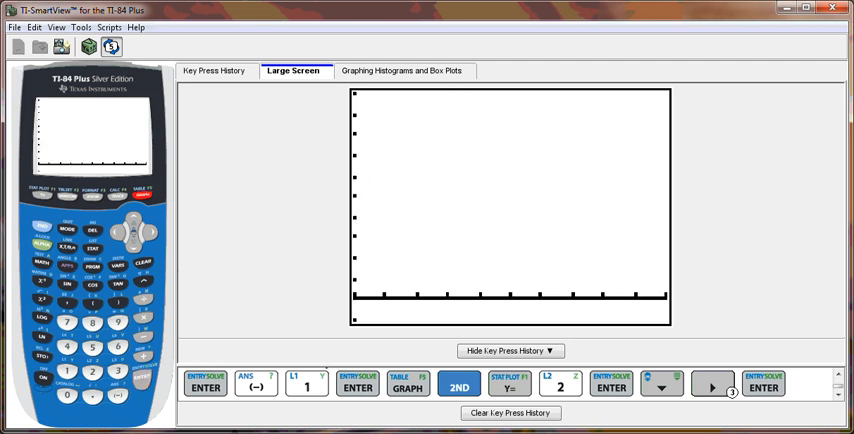